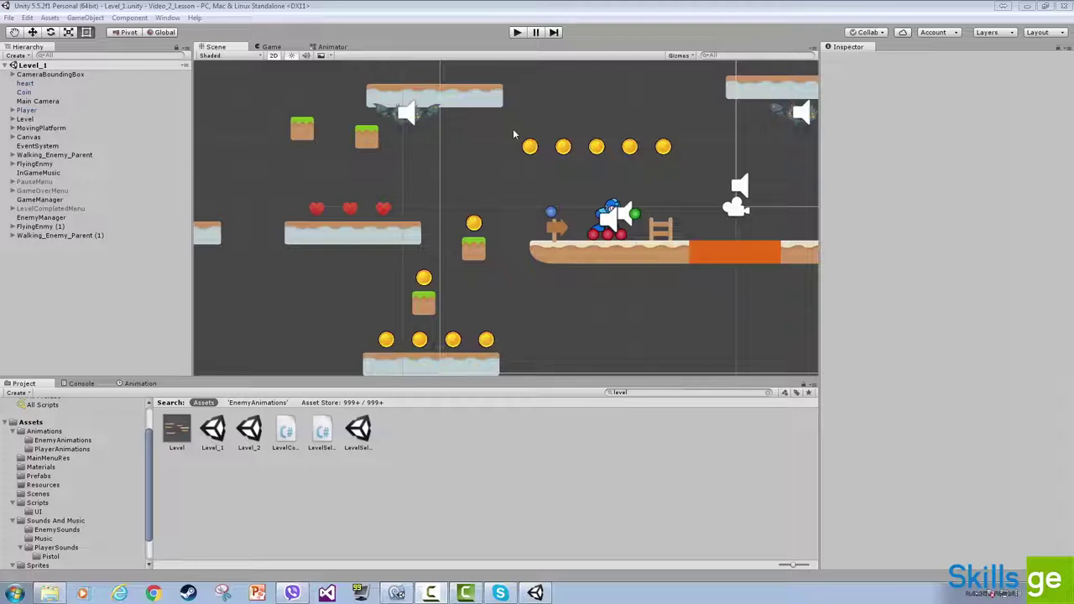
Step: Clear the project asset search and open the build settings
click(768, 392)
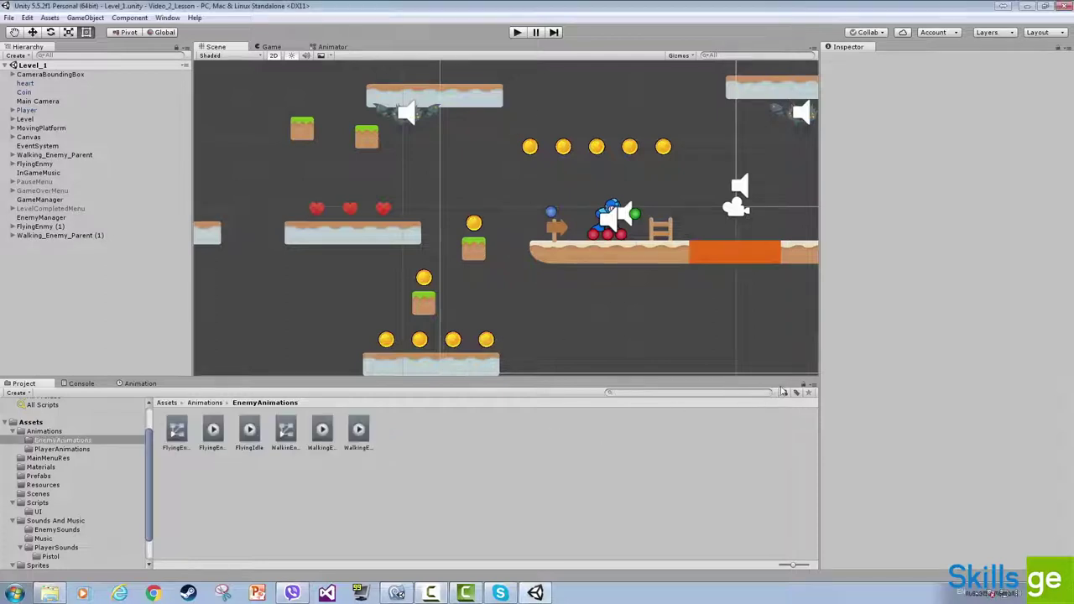
click(8, 18)
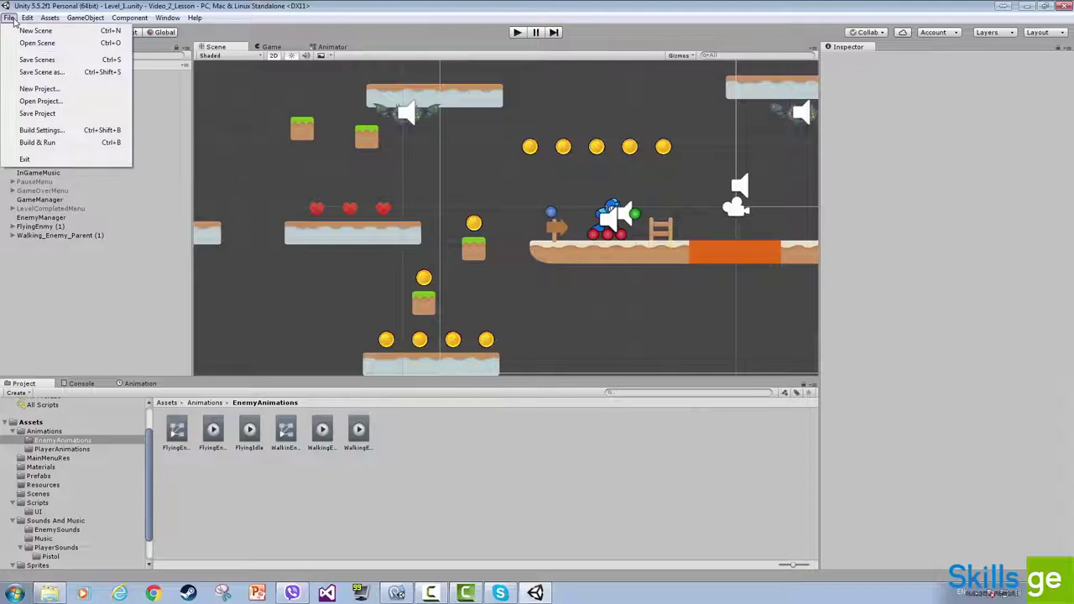
click(52, 133)
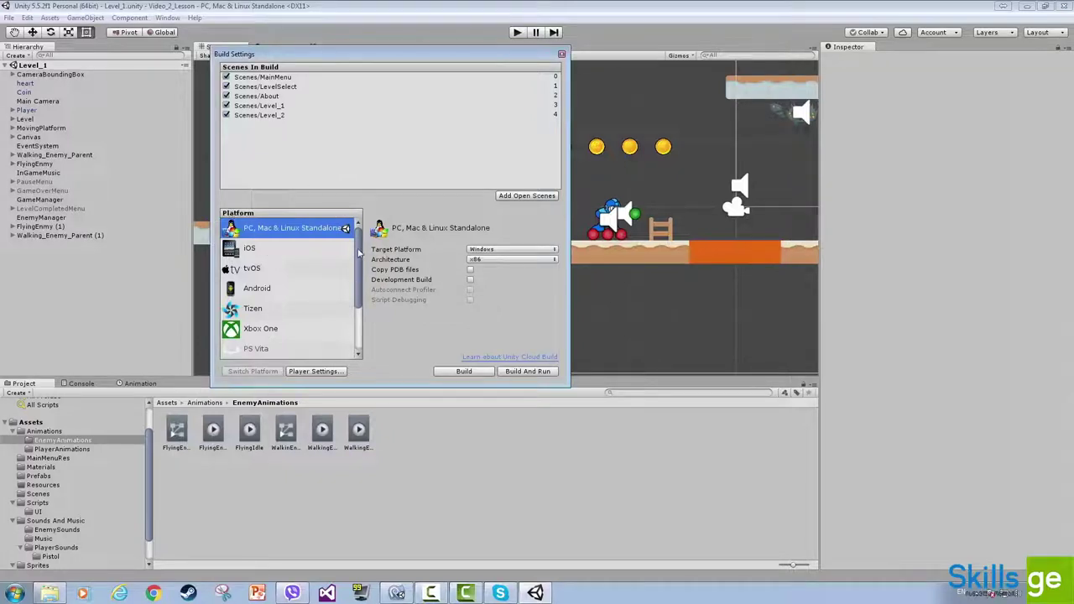
Step: Look through the available build platforms, including iOS, tvOS and Android, and reselect PC, Mac & Linux Standalone
drag(360, 253, 360, 308)
scroll(269, 318, up, 3)
click(276, 250)
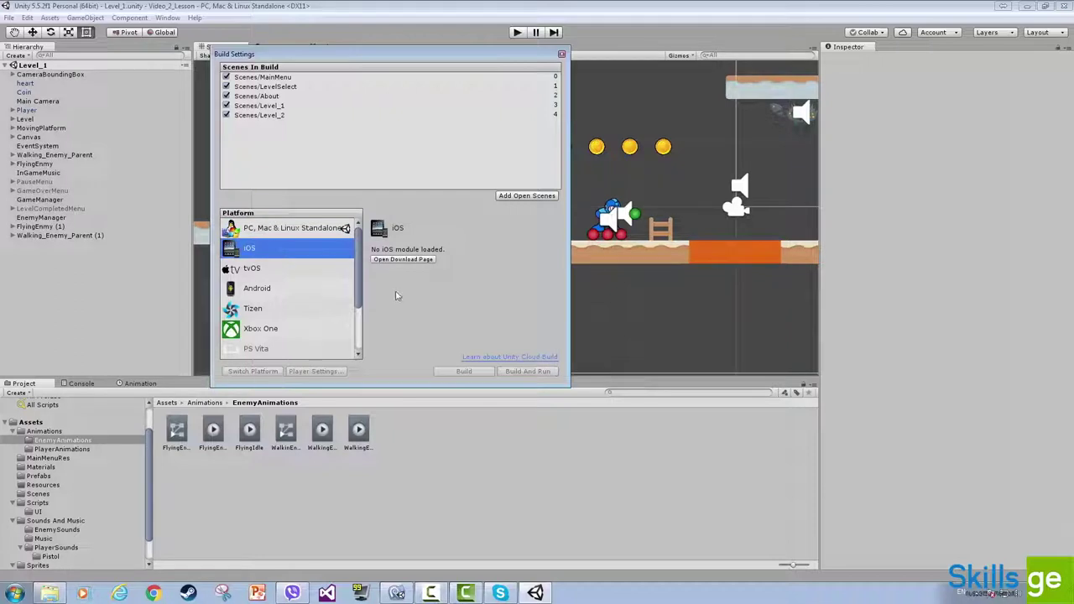
click(270, 268)
click(270, 291)
click(313, 235)
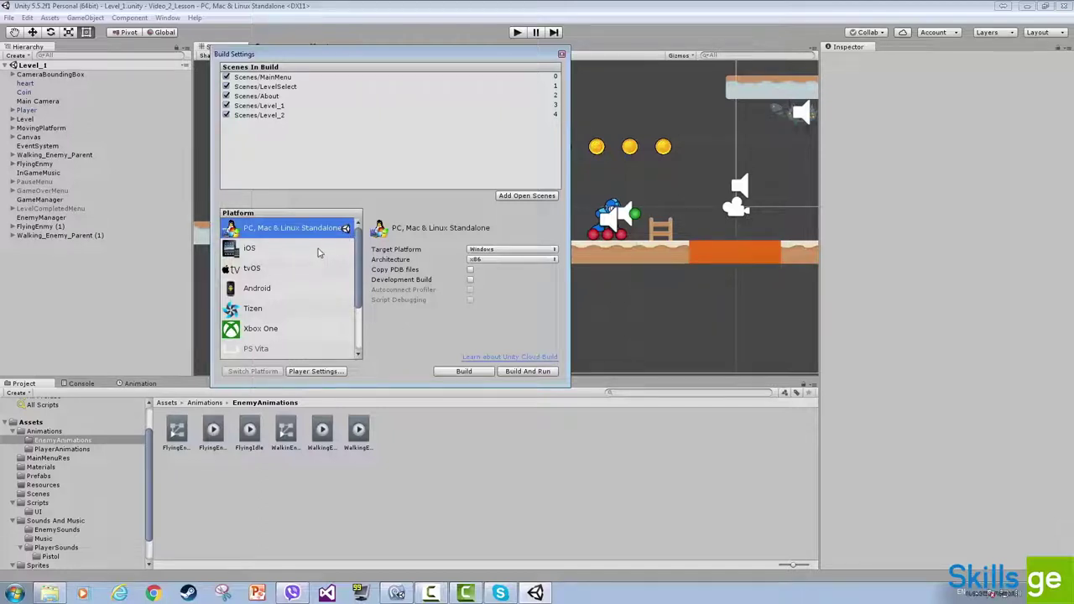
Step: Set the build architecture to x86_64 and check the target platform options, keeping Windows
click(487, 260)
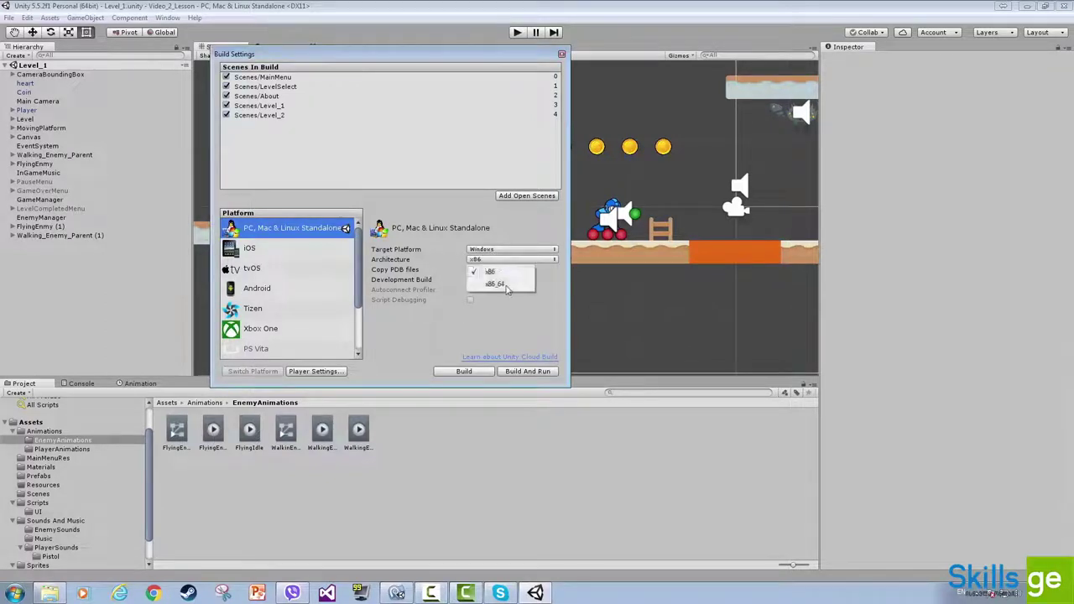
click(497, 285)
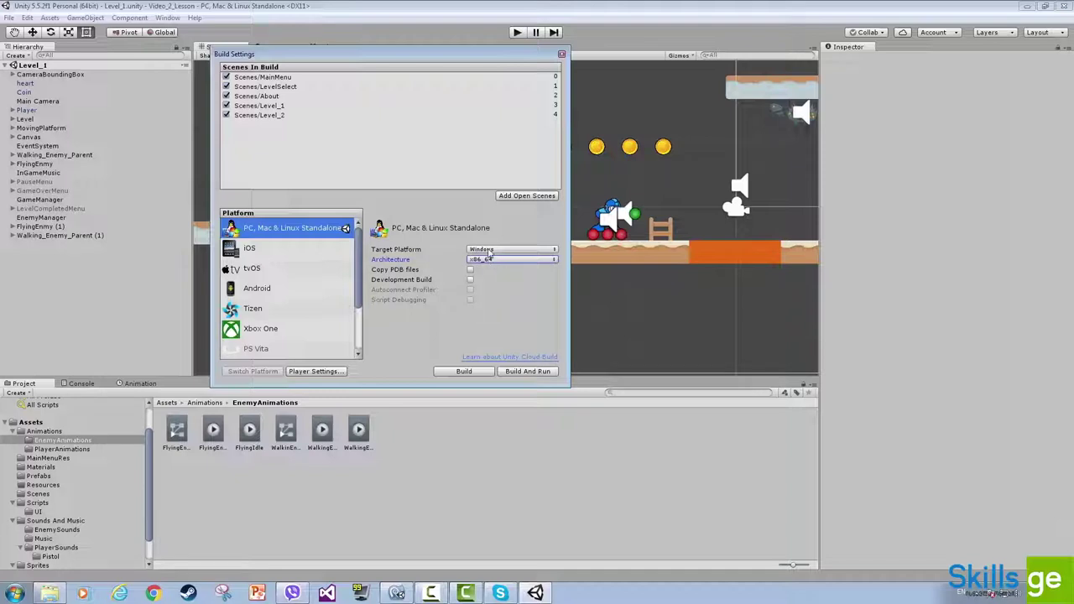
click(490, 252)
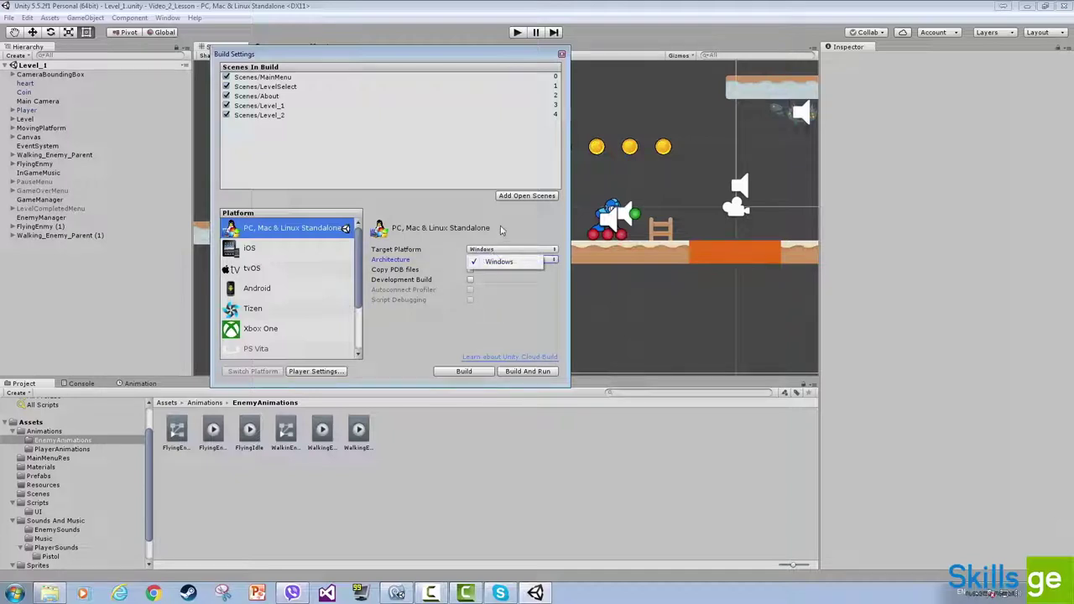
click(501, 230)
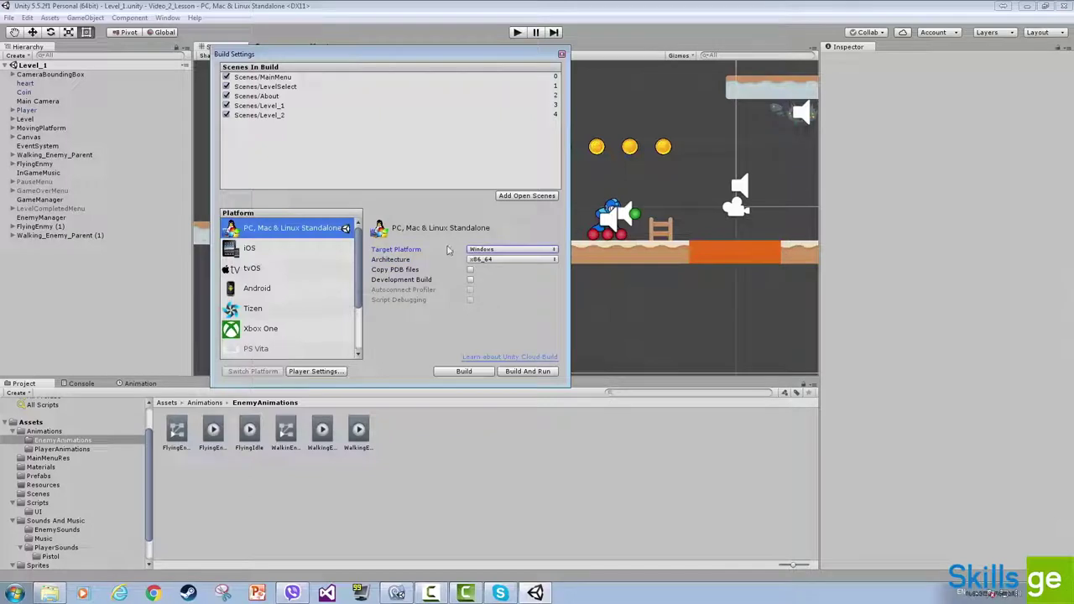
Step: Open the player settings and set the company name to My Company
click(326, 372)
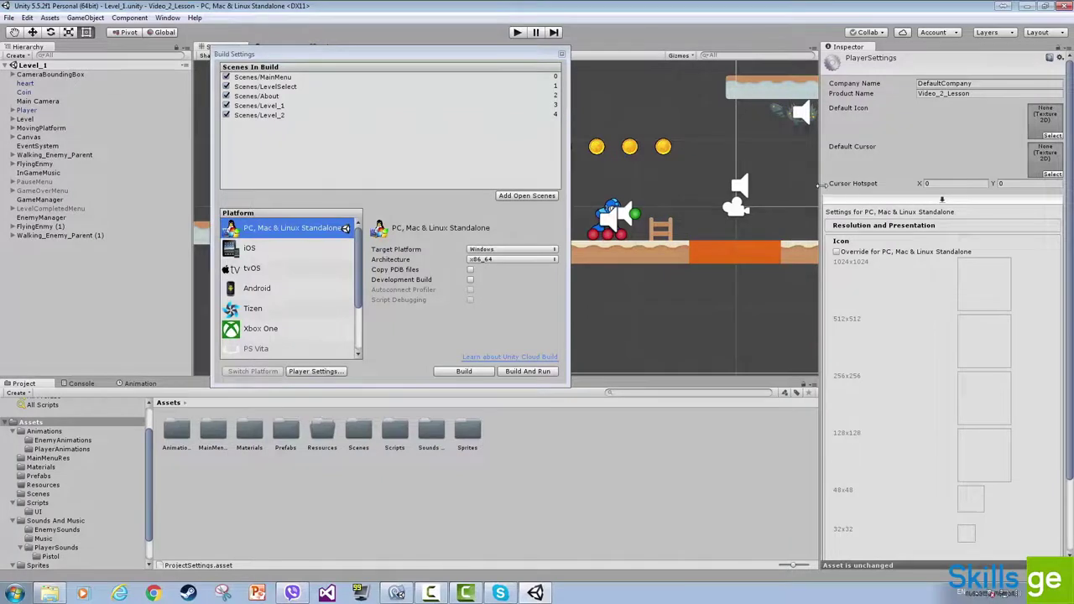
click(982, 84)
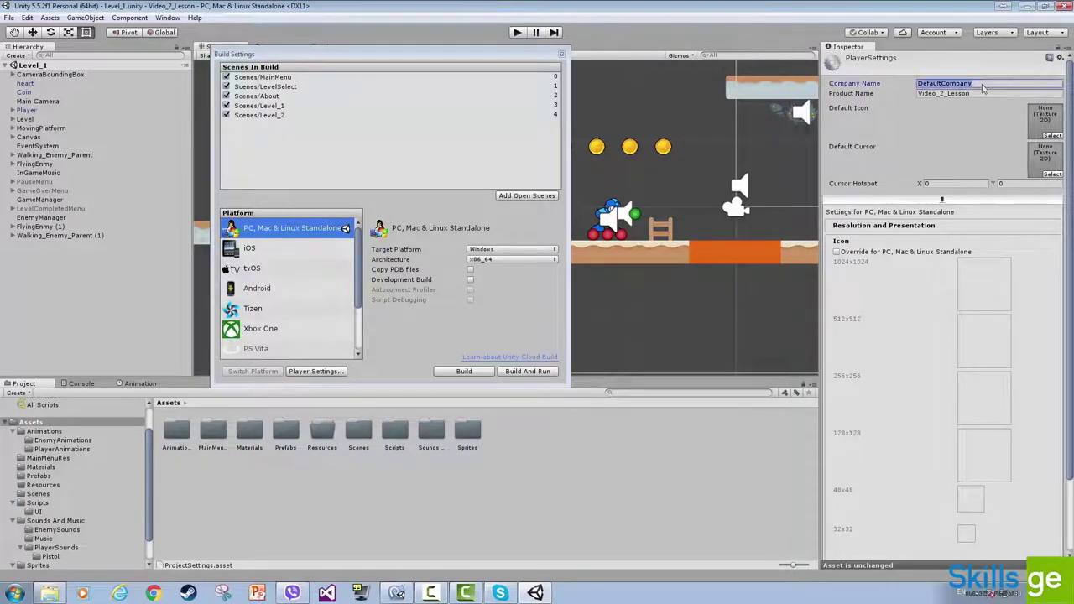
text(My Co)
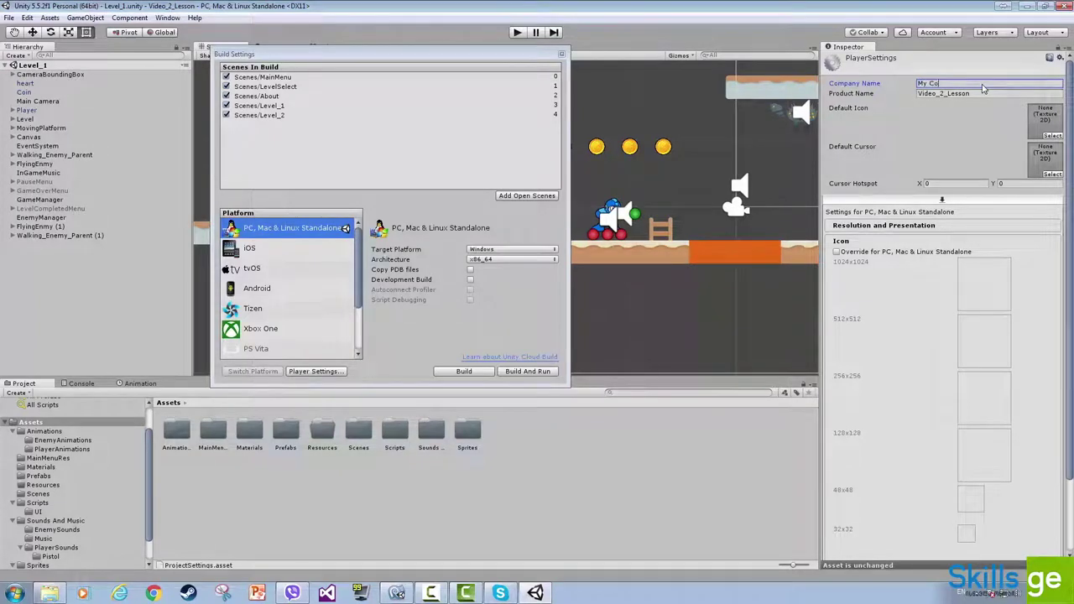
text(mpany)
key(BackSpace)
key(BackSpace)
key(BackSpace)
key(BackSpace)
key(BackSpace)
key(BackSpace)
key(BackSpace)
key(BackSpace)
key(BackSpace)
key(BackSpace)
text(Skill)
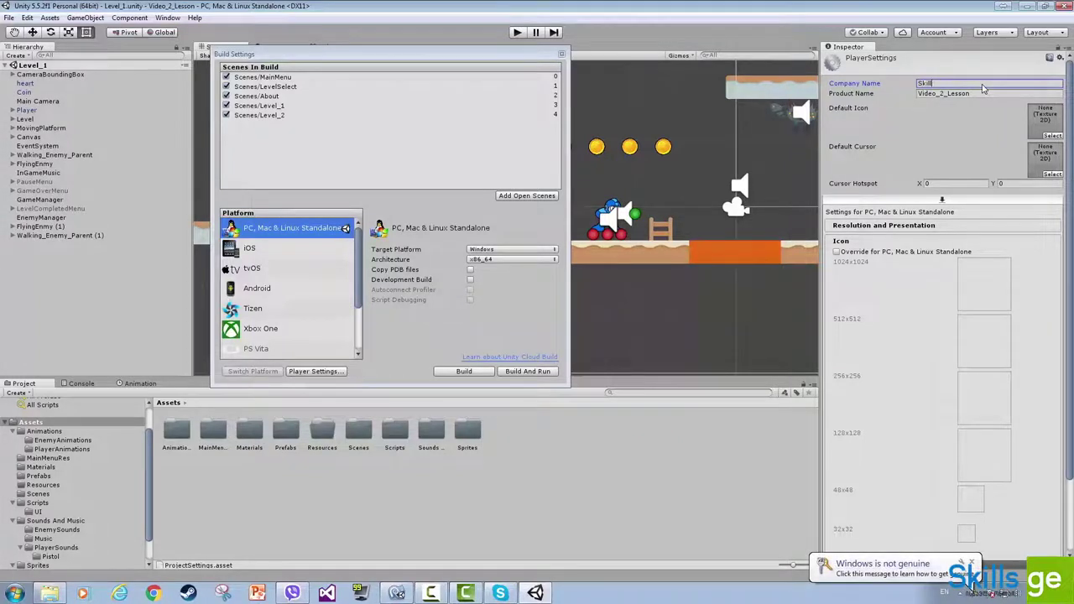
key(BackSpace)
key(BackSpace)
key(BackSpace)
key(BackSpace)
text(My C)
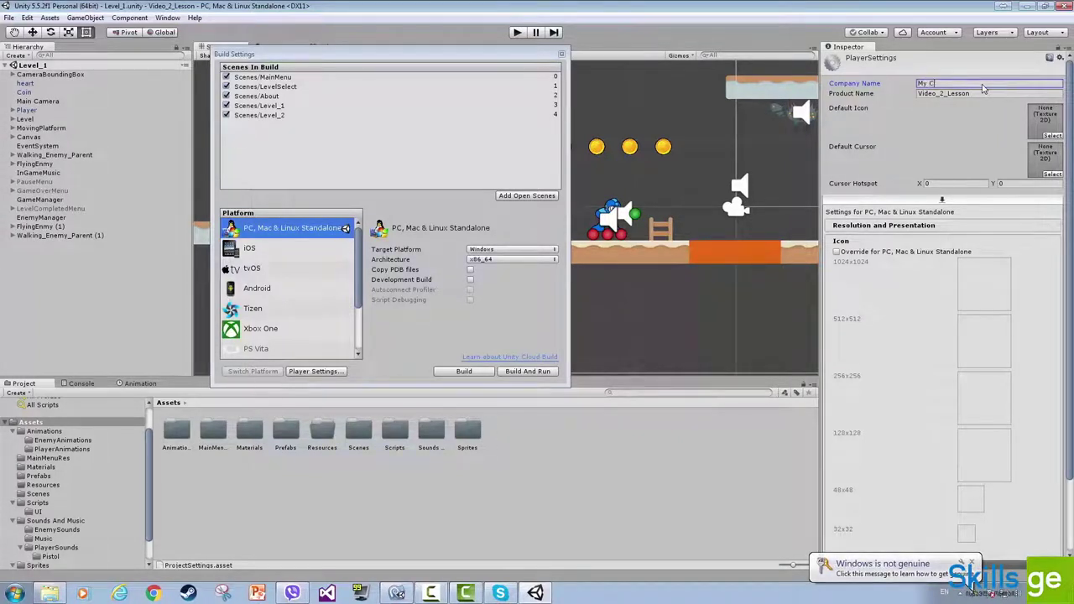
text(ompany)
Step: Set the product name to My Game and assign the Enemy_Alien_Head_1 texture as the default icon
click(987, 93)
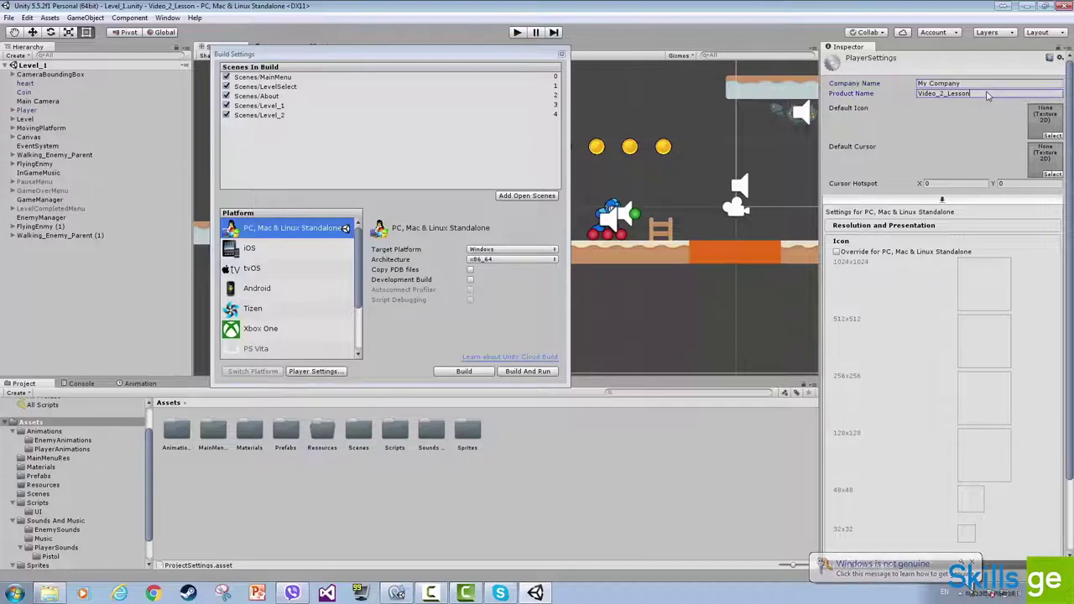
text(My Game)
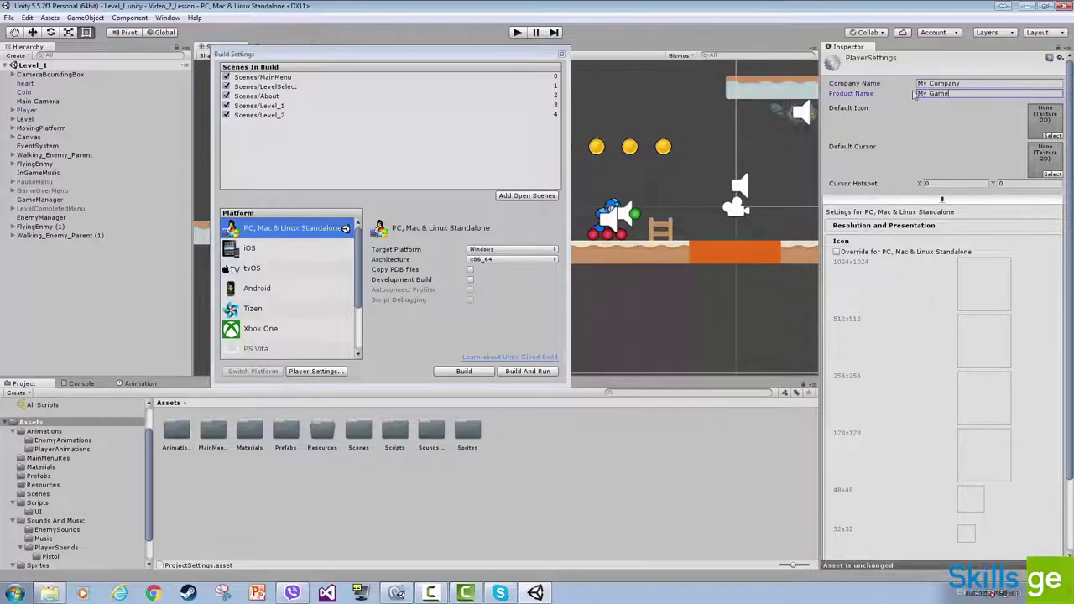
click(1050, 136)
double_click(305, 112)
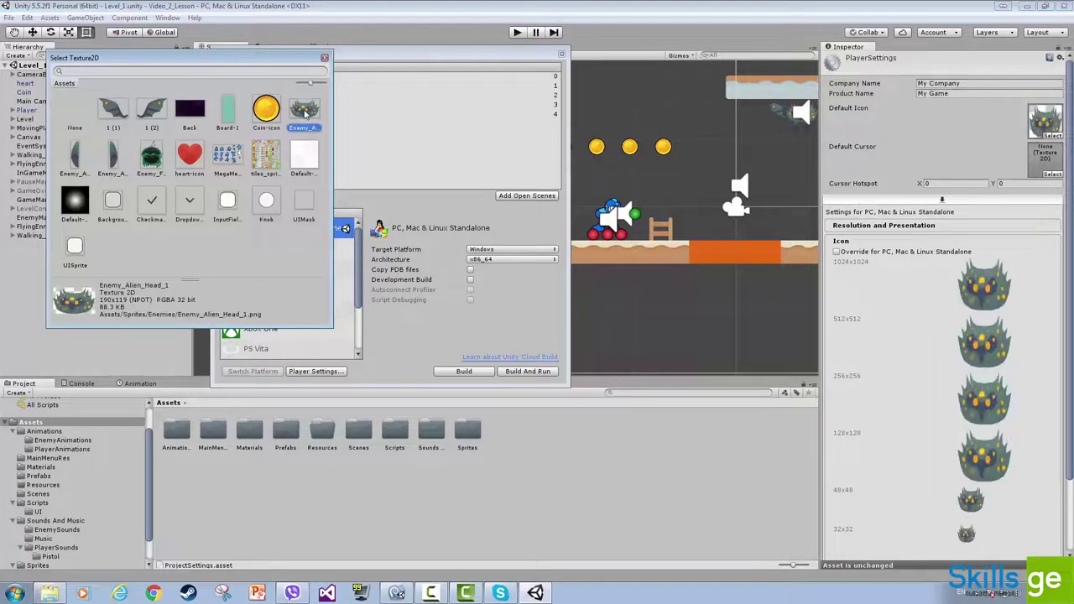
scroll(921, 301, down, 2)
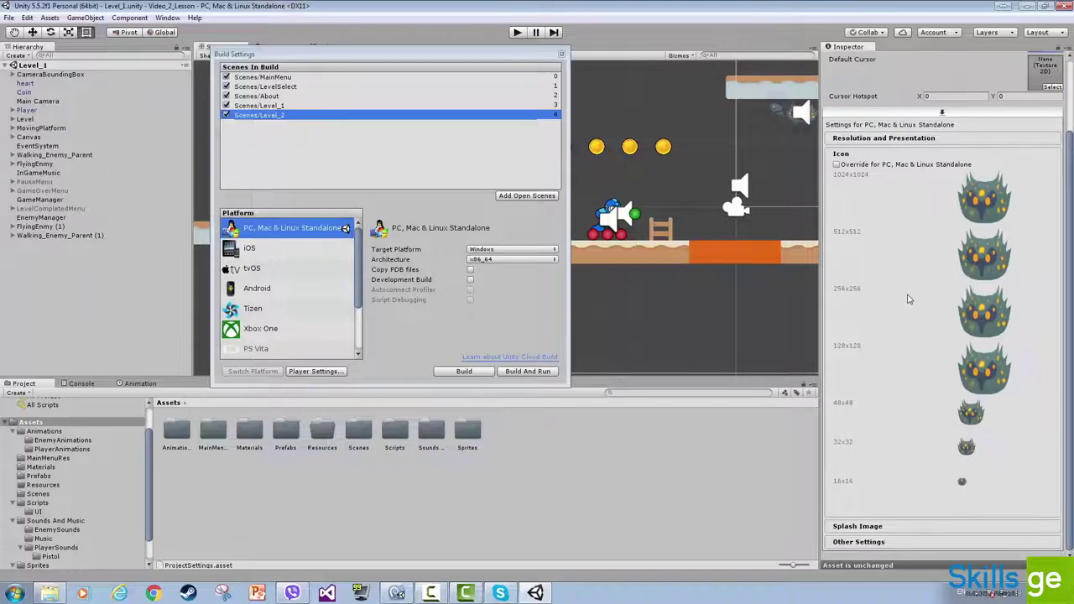
scroll(909, 294, up, 2)
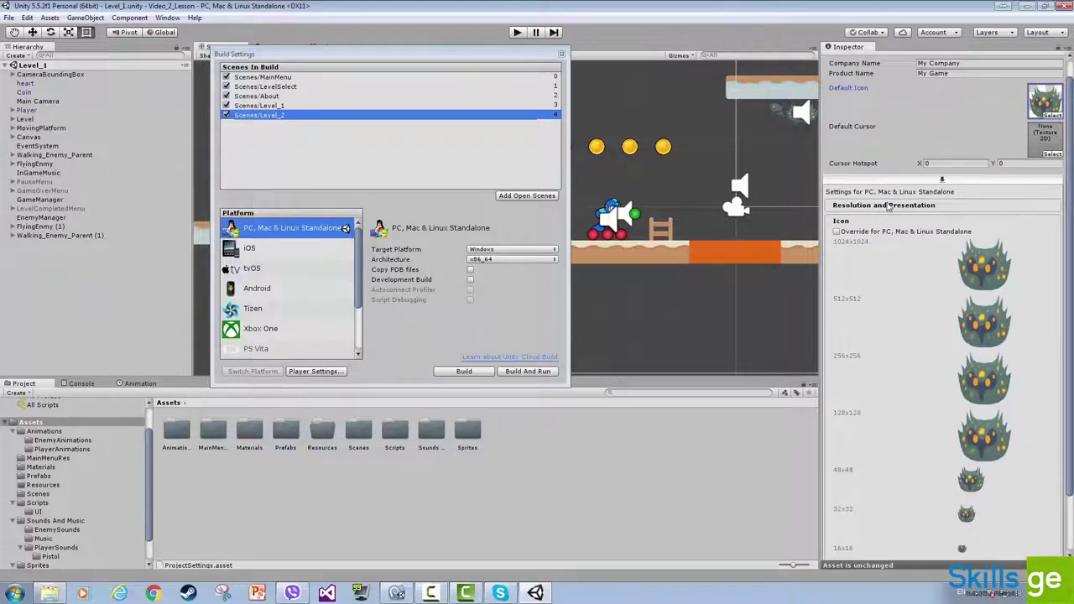
Step: Review the Resolution and Presentation, Icon, Splash Image and Other Settings sections of the player settings
click(888, 206)
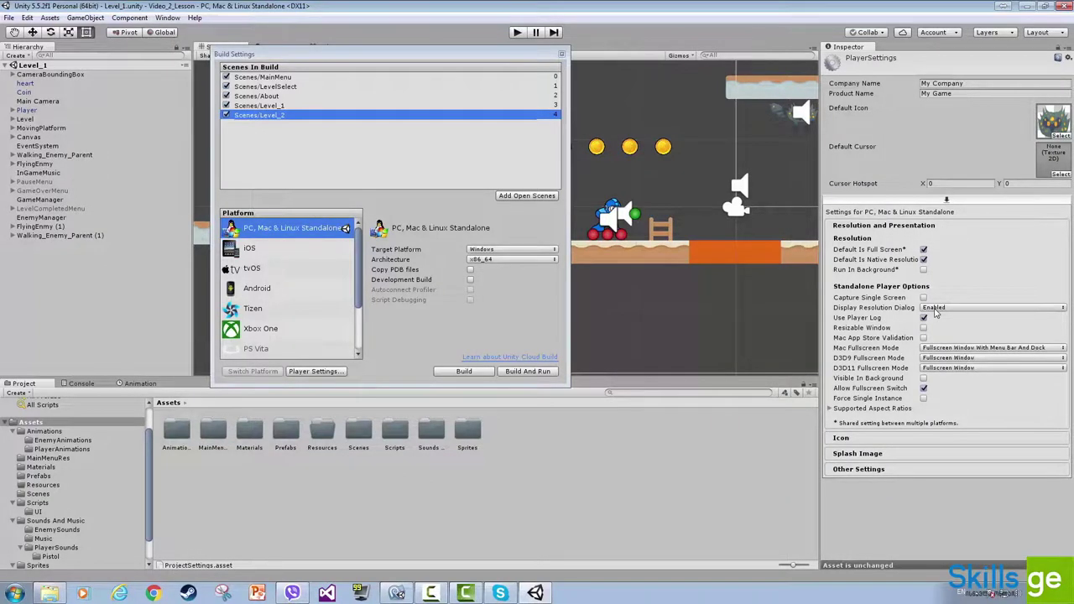
click(896, 438)
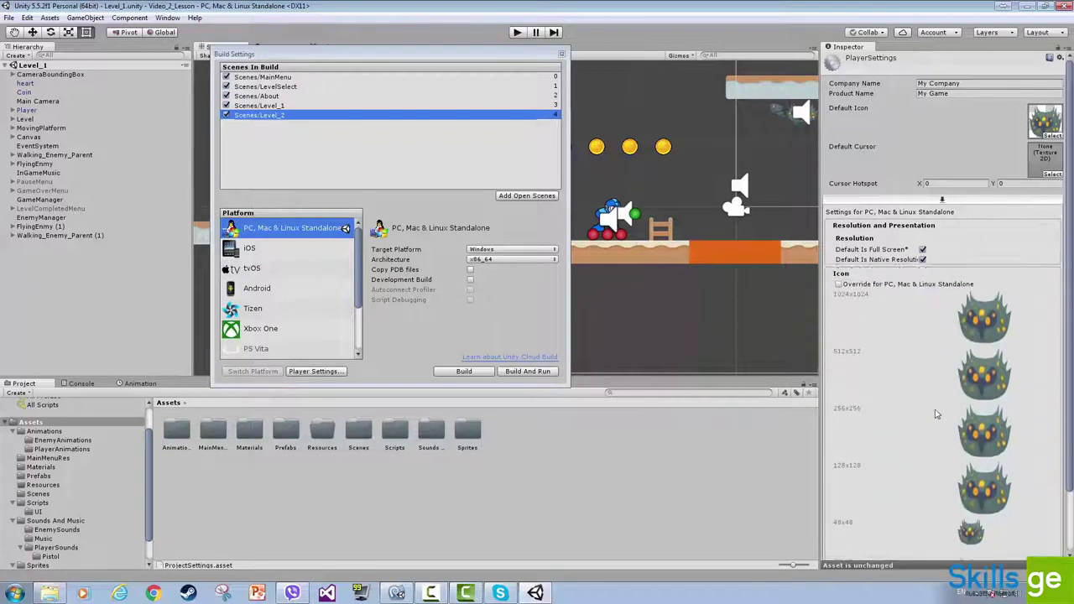
scroll(931, 415, down, 3)
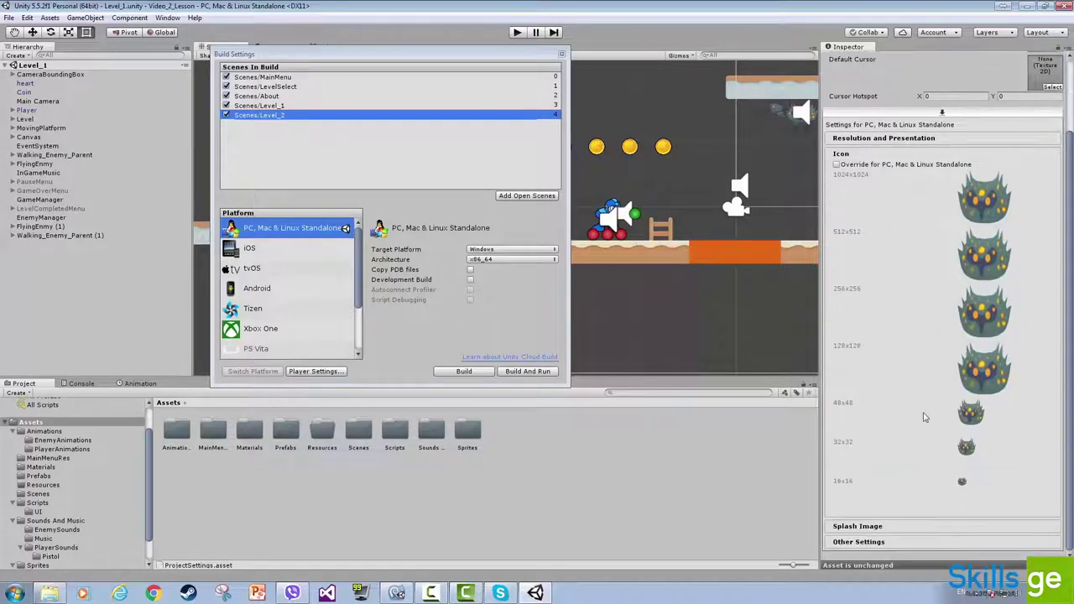
click(901, 527)
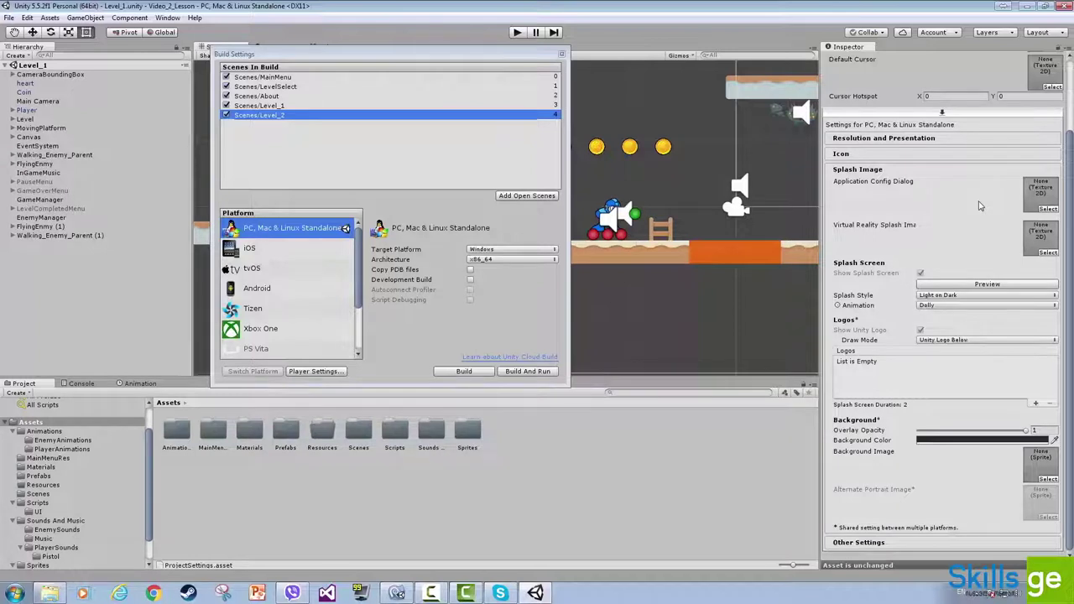
click(887, 172)
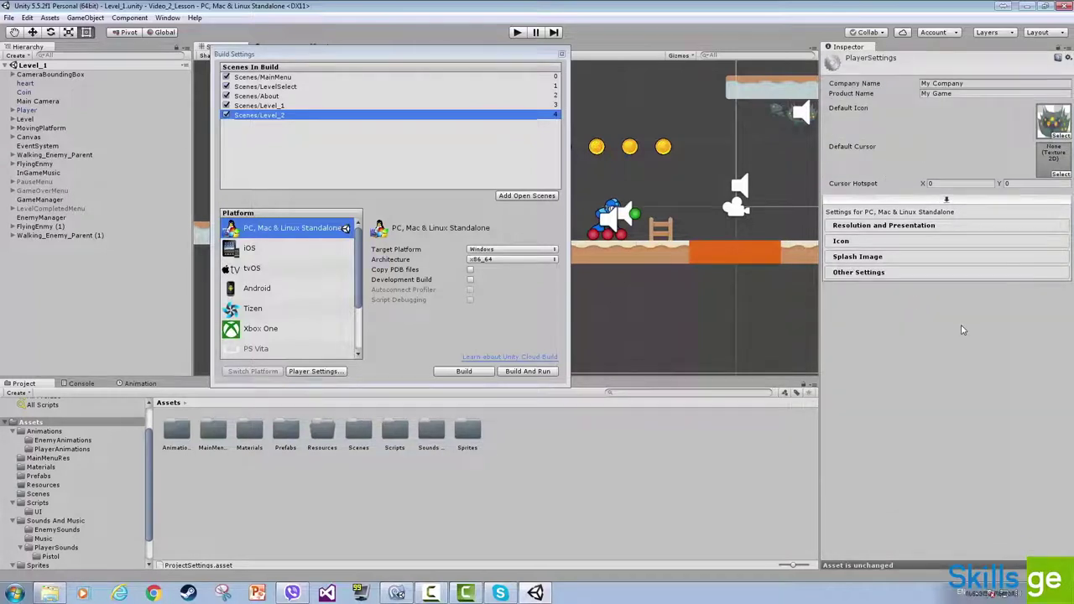
click(890, 272)
scroll(967, 315, down, 1)
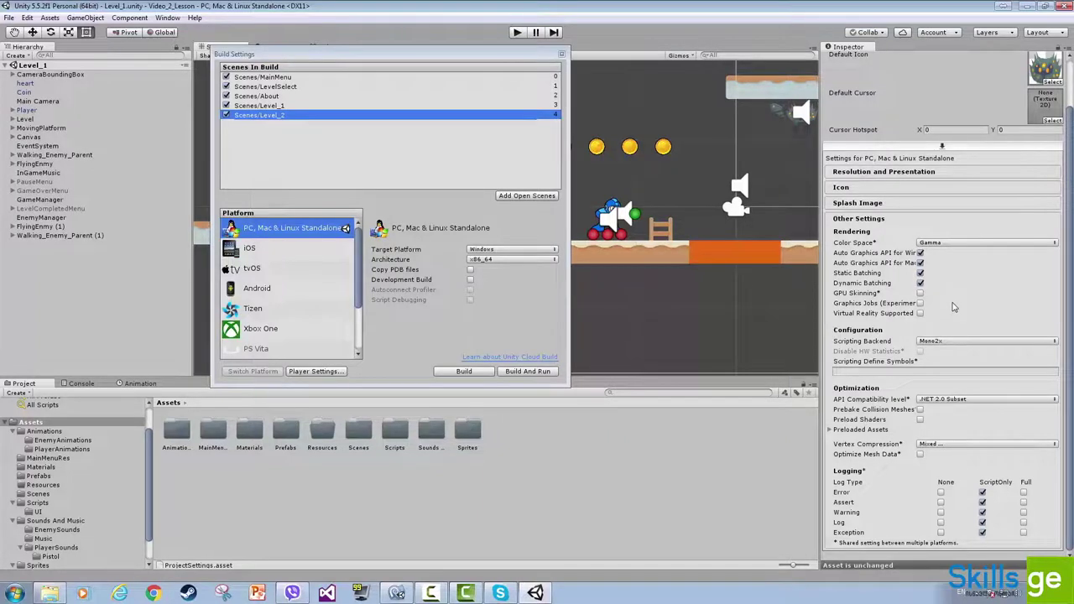
Step: Start a Build And Run and create a folder named Build inside the Video_2_Lesson project folder
click(516, 374)
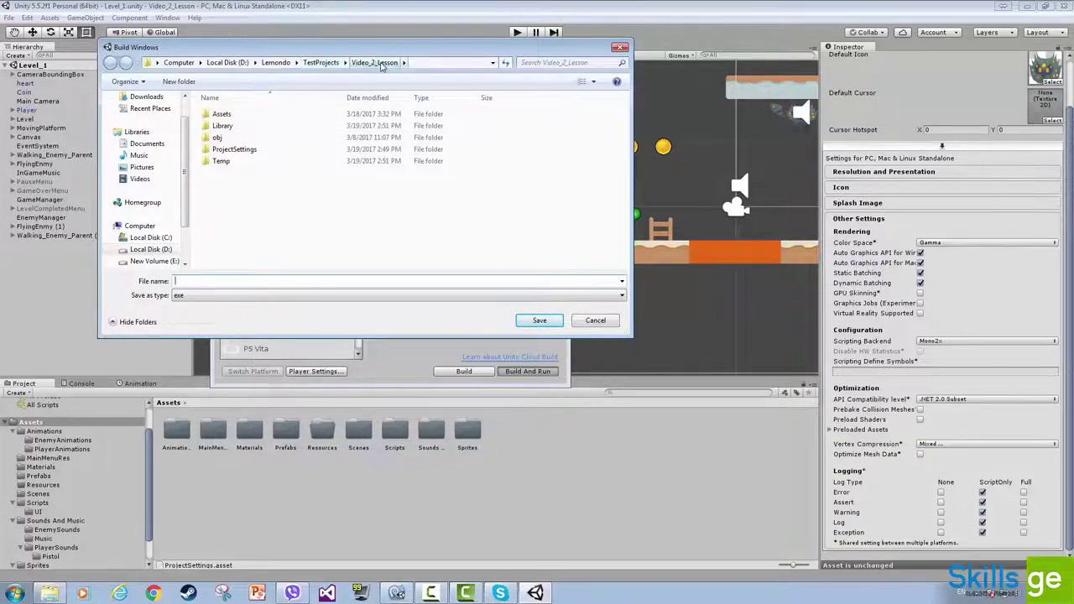
right_click(221, 192)
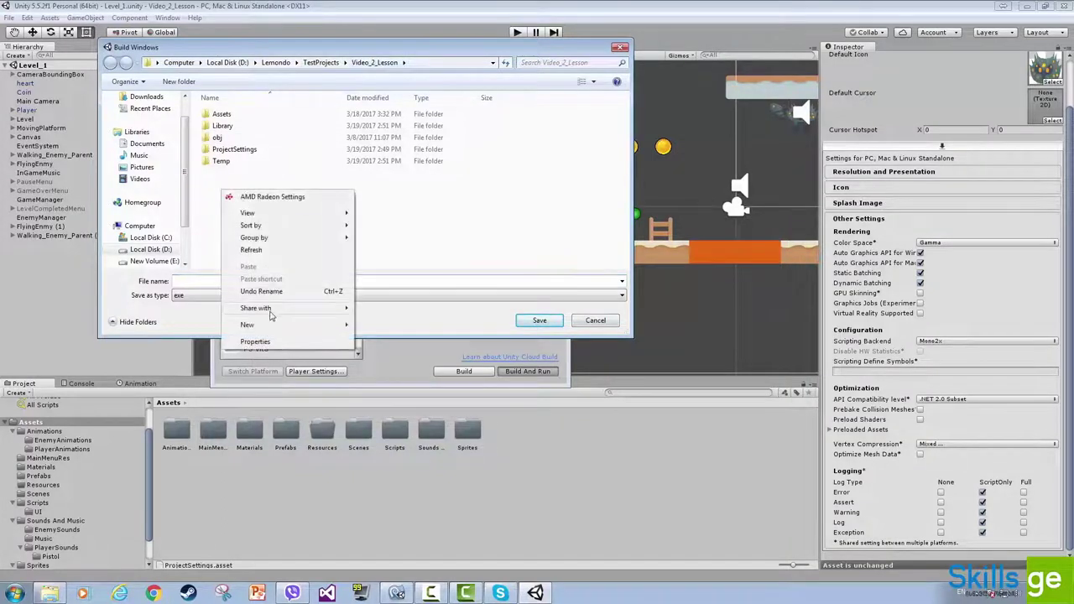
mouse_move(252, 324)
click(380, 323)
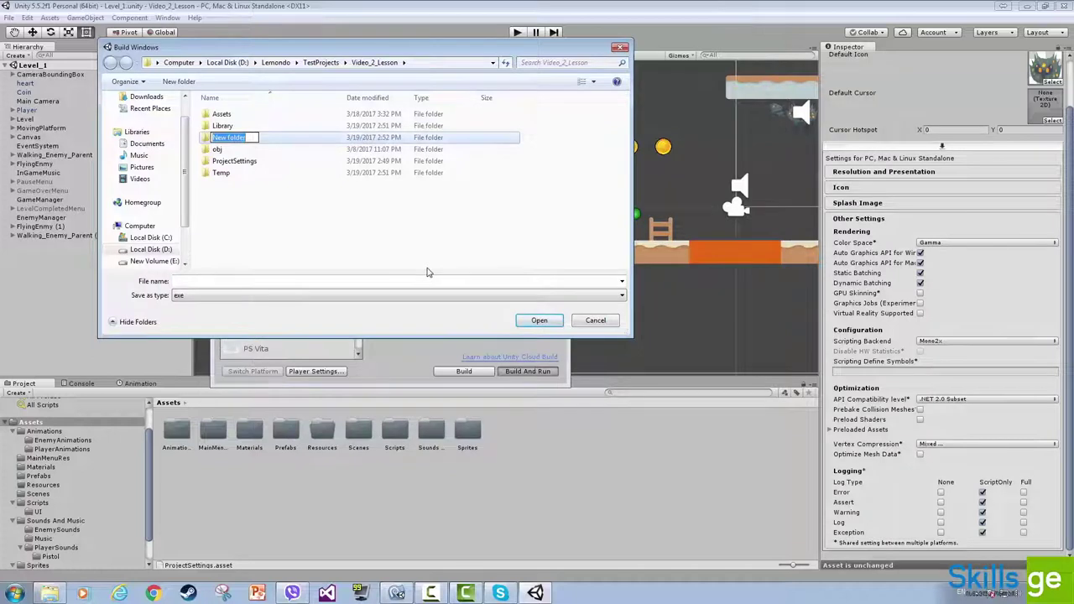
text(Build)
key(Return)
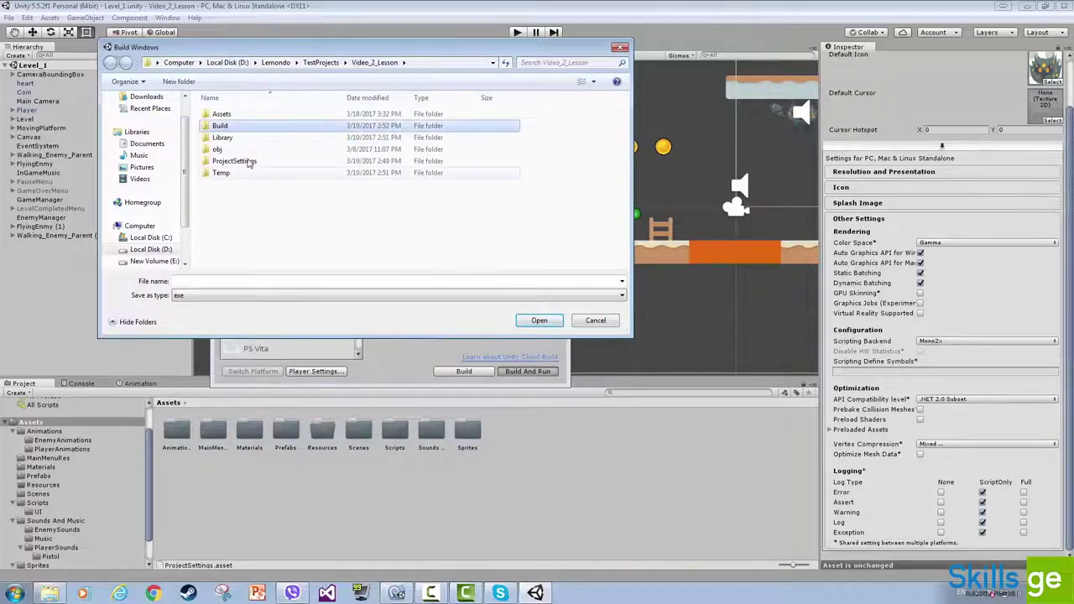
Step: Open the new Build folder and save the game executable there as MyGame
key(Return)
click(214, 280)
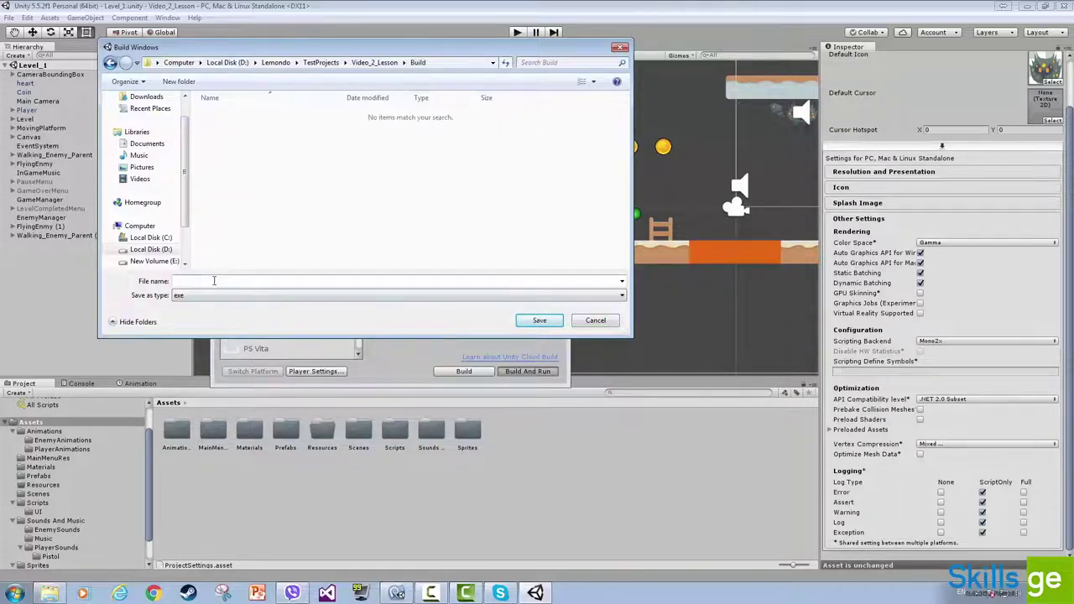
text(MyGame)
click(538, 319)
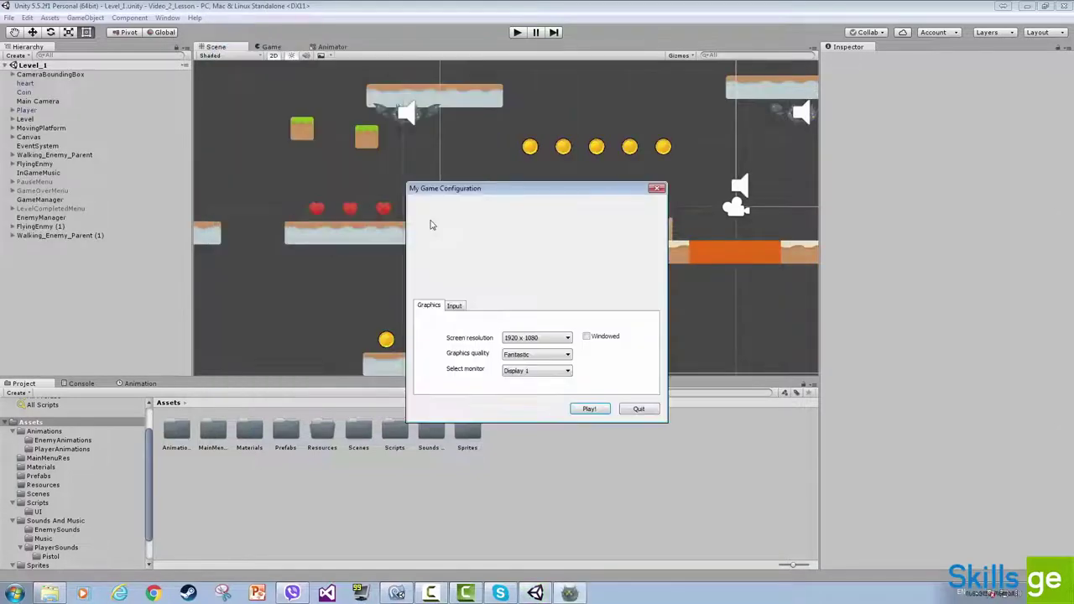
Step: Review the screen resolution, graphics quality and monitor choices in the game's launch configuration, keeping Fantastic quality
click(538, 342)
click(539, 342)
click(536, 355)
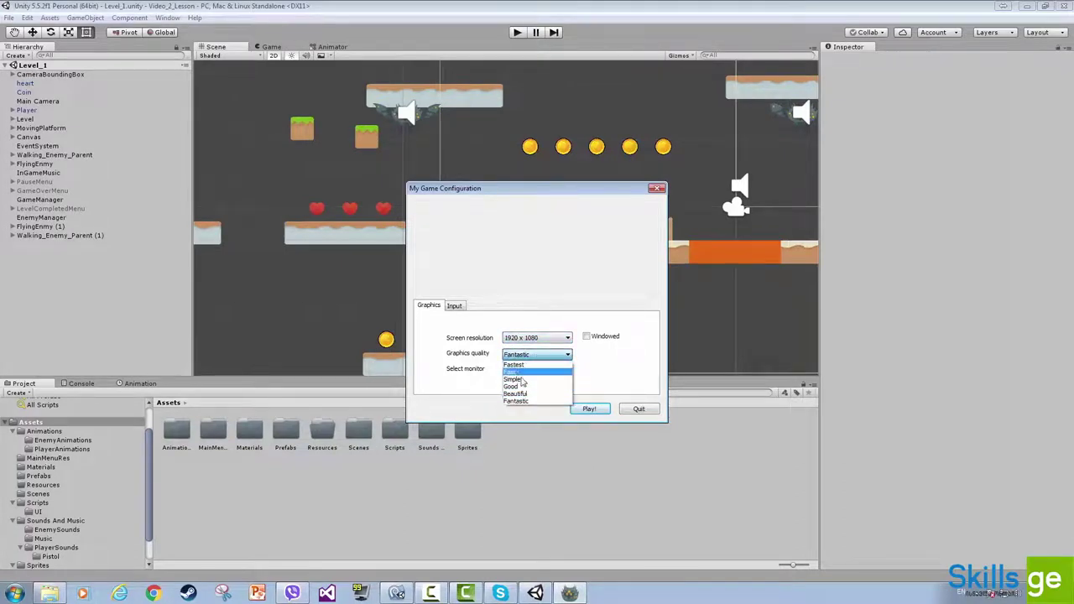
click(527, 402)
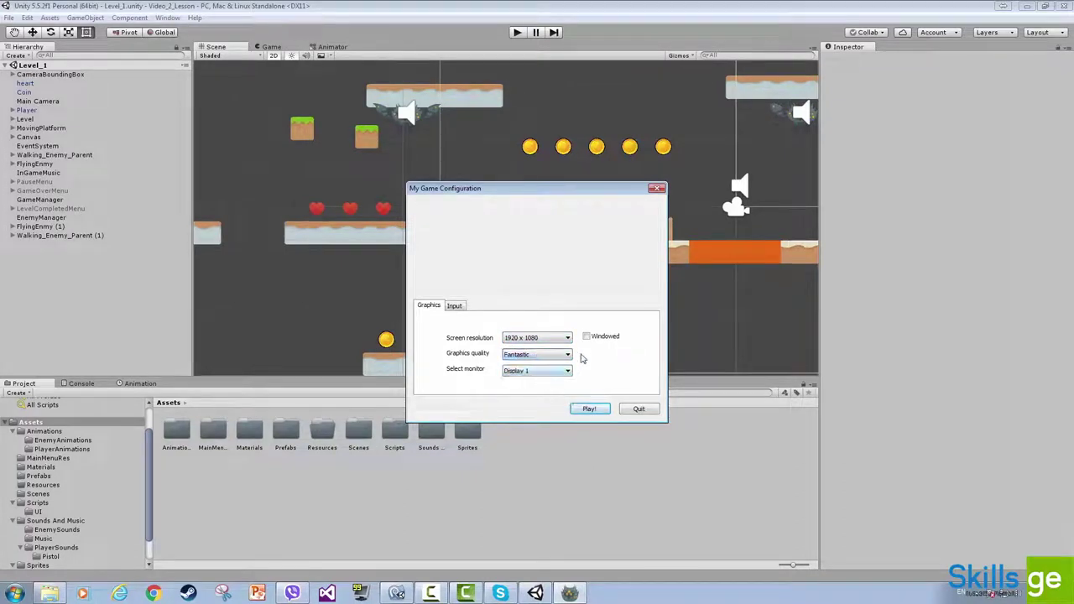
click(540, 372)
click(542, 376)
Step: Examine the input control bindings in the game's launch configuration and return to the graphics options
click(457, 306)
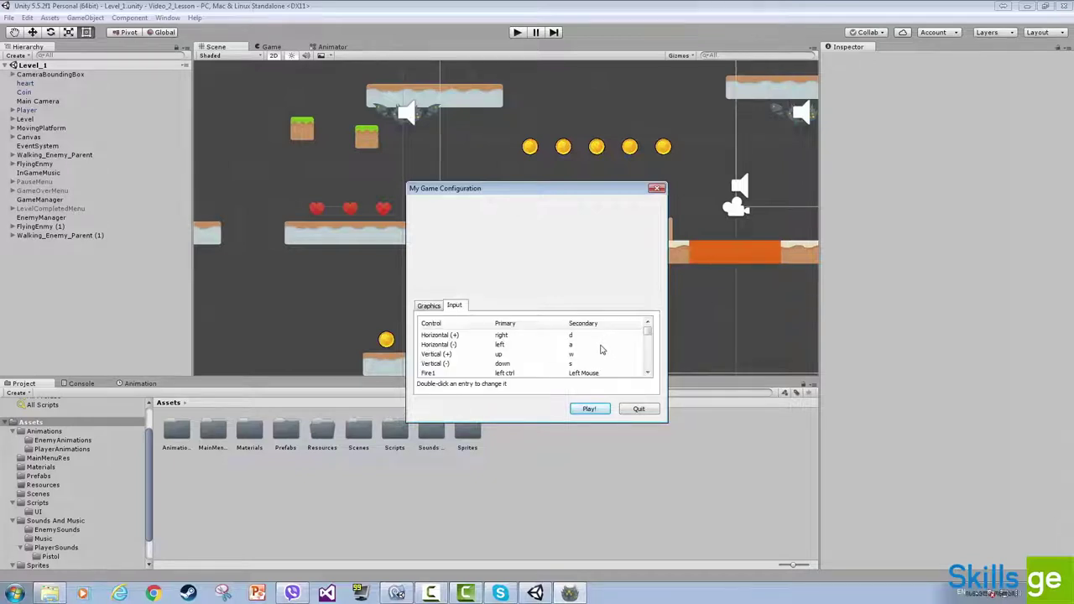
scroll(647, 337, down, 1)
mouse_move(647, 337)
mouse_down()
mouse_move(647, 351)
mouse_move(647, 332)
mouse_up()
click(428, 306)
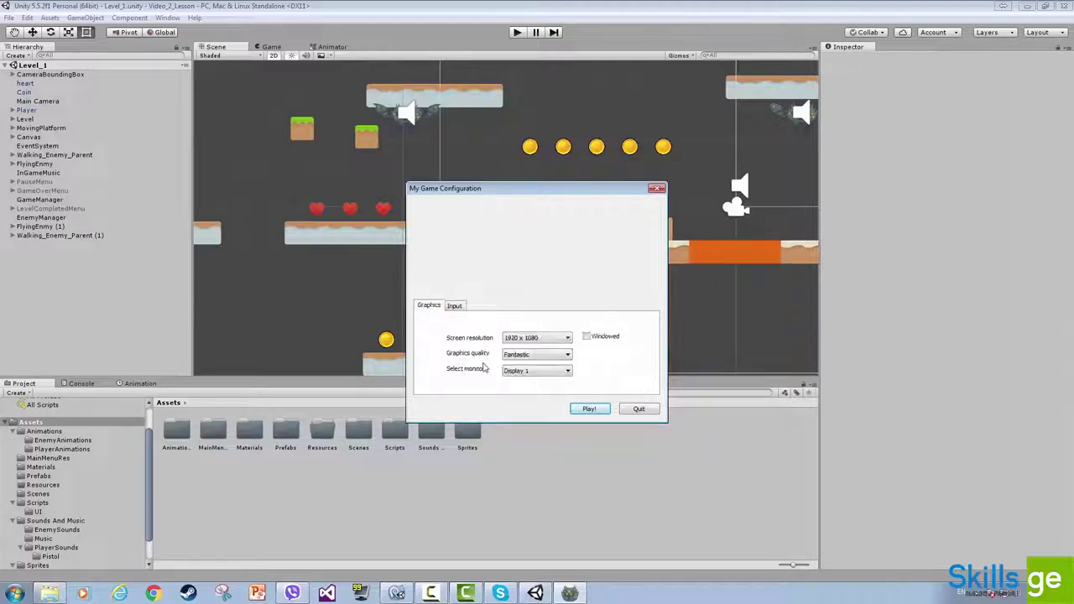
Step: Launch the built game with the current graphics settings, view its About page and return to the main menu
click(590, 409)
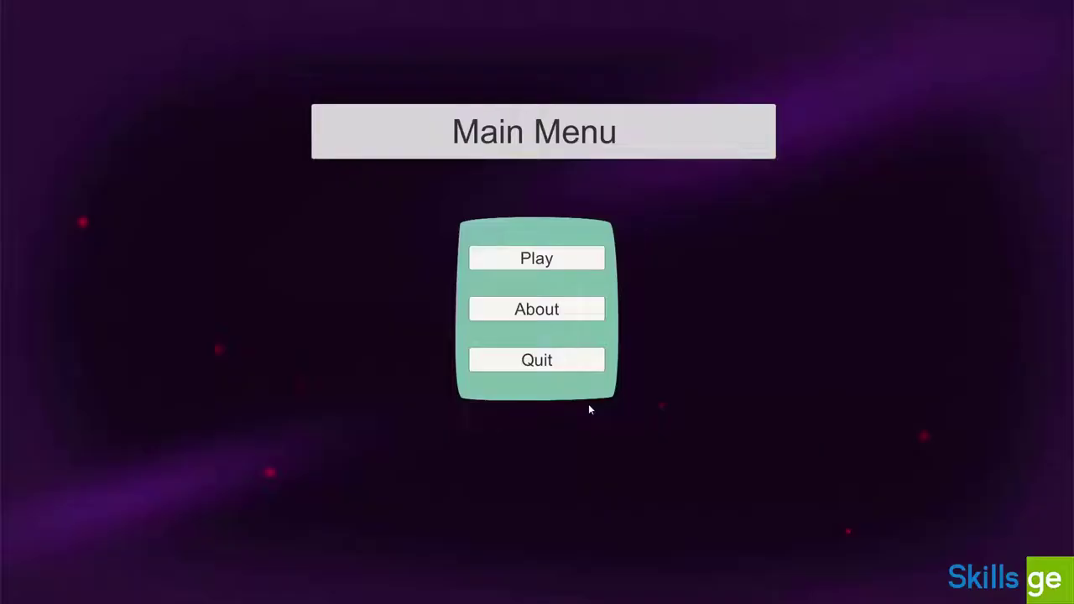
click(550, 311)
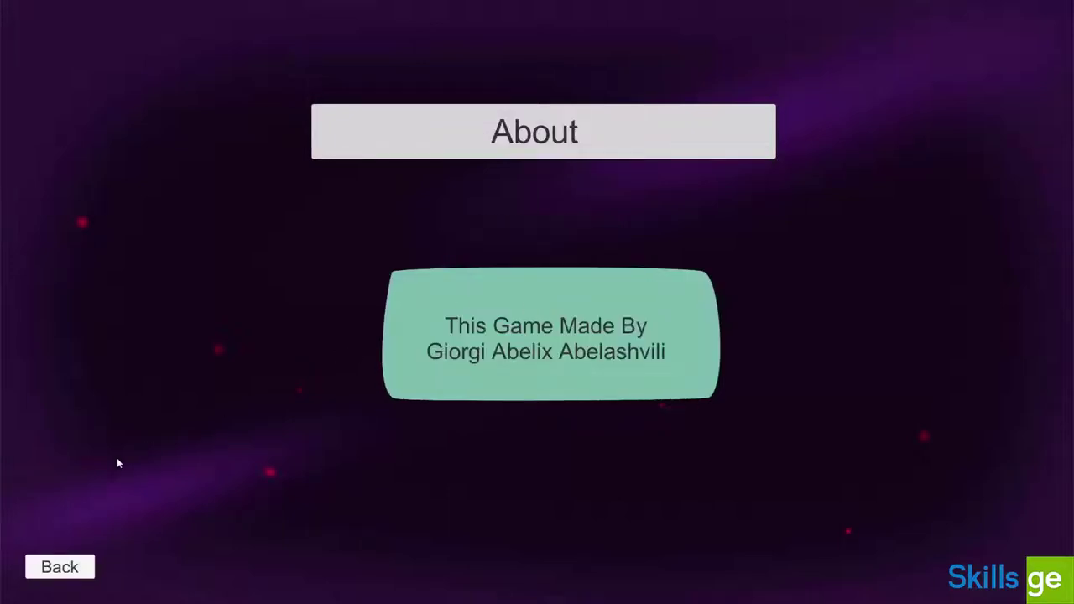
click(71, 568)
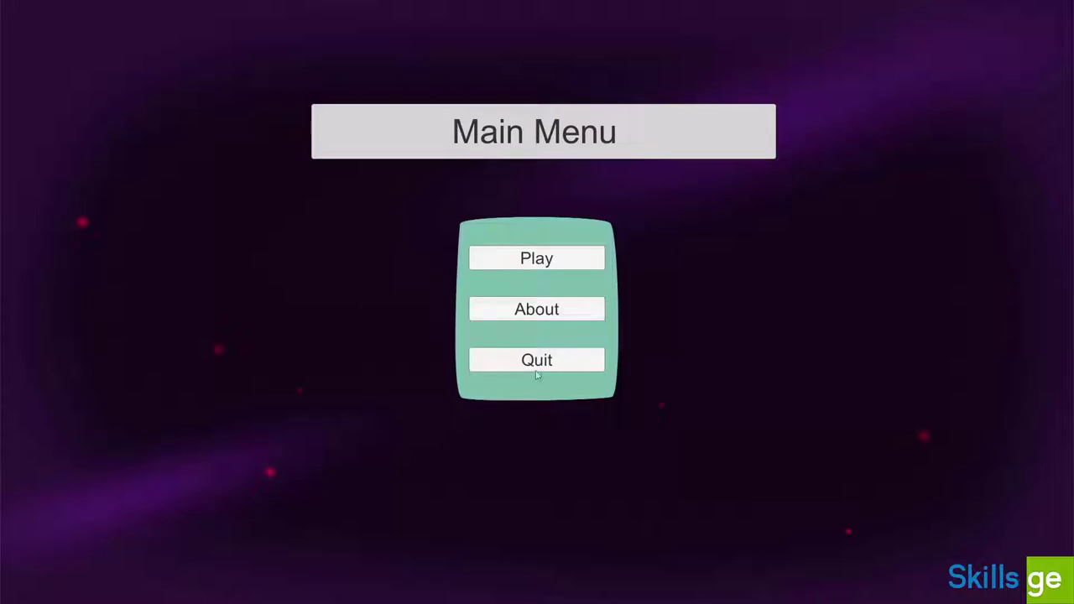
Step: Start level 1 and jump back and forth above the starting platform to collect the row of coins
click(538, 262)
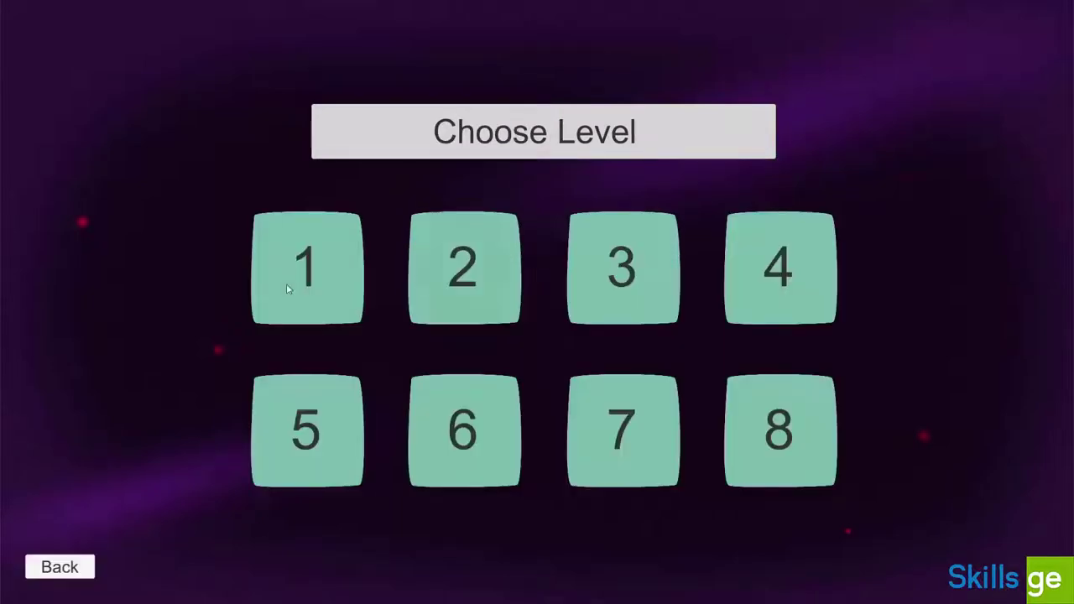
click(331, 257)
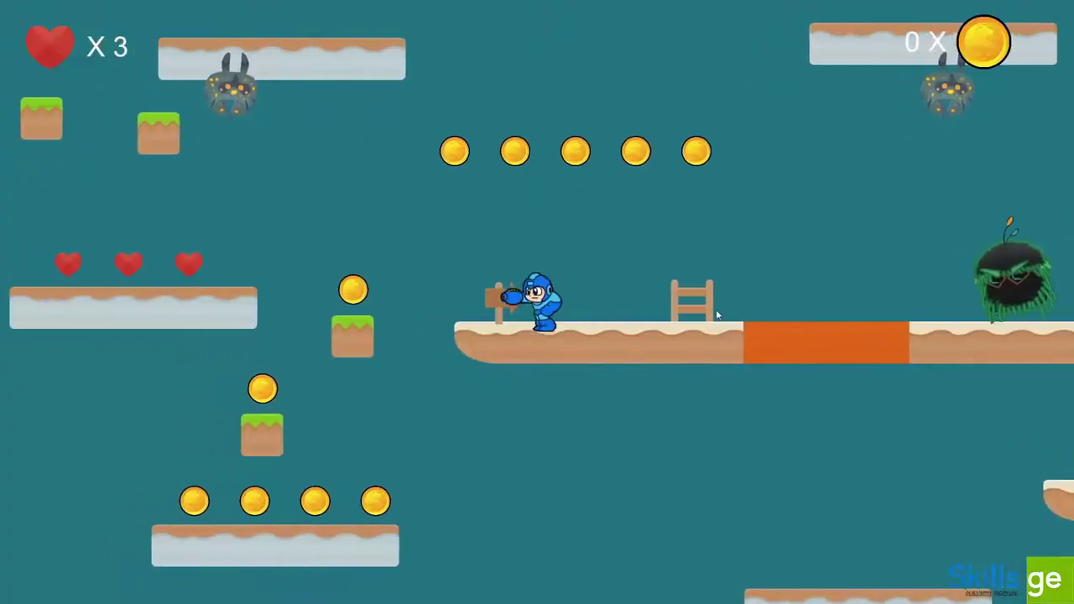
key(space)
key(space)
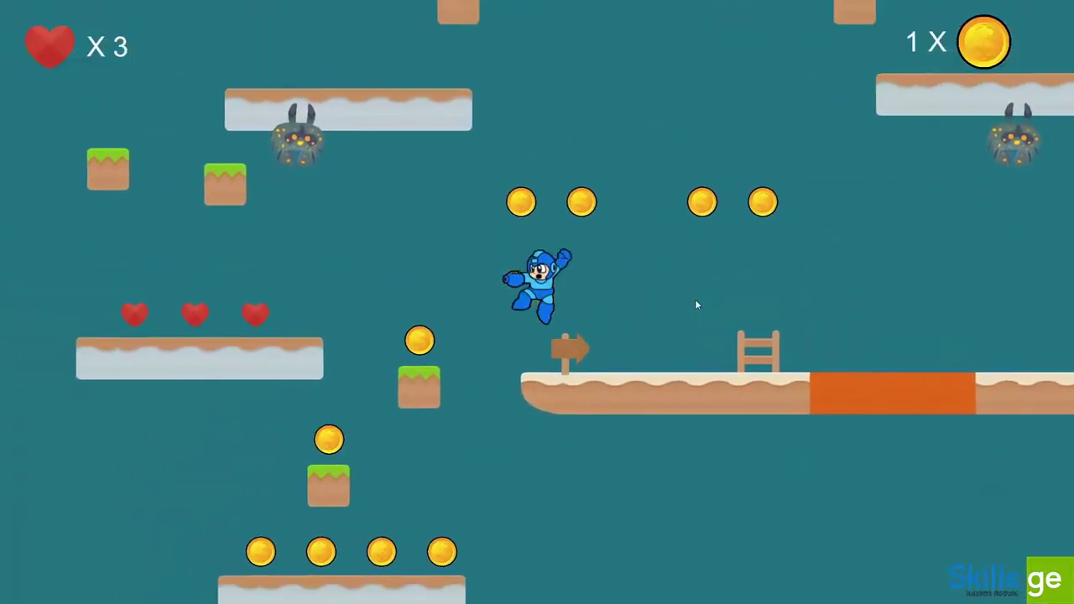
key(space)
key(Left)
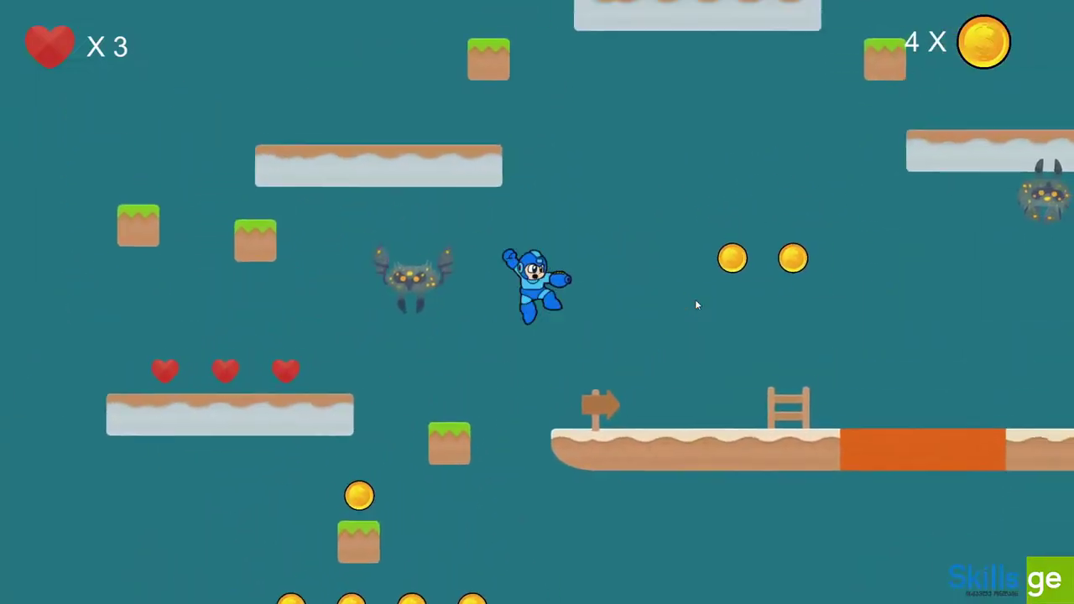
key(Right)
key(space)
key(Left)
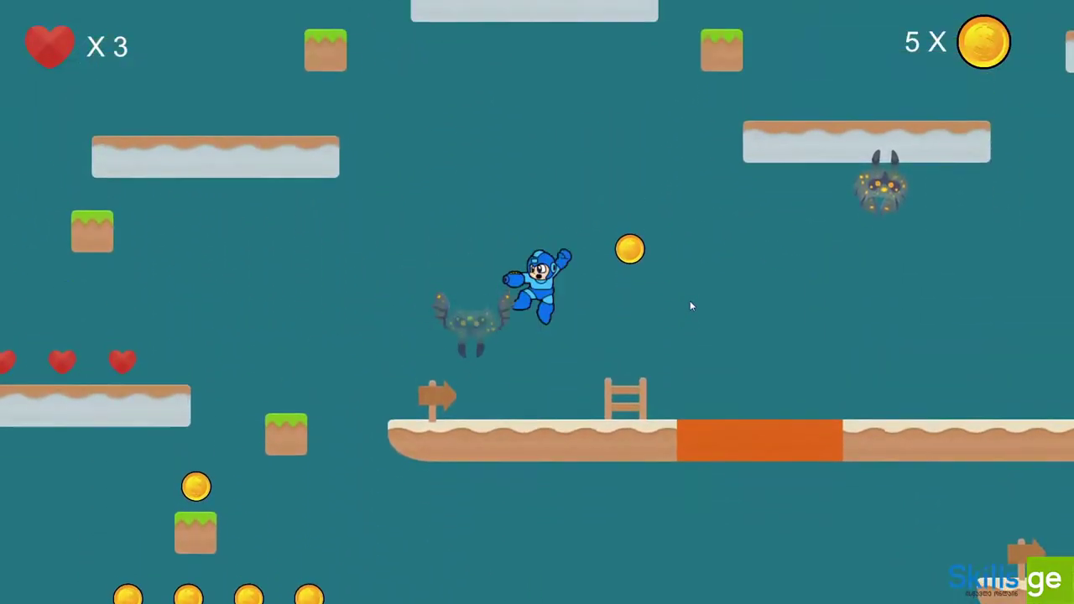
key(Right)
key(space)
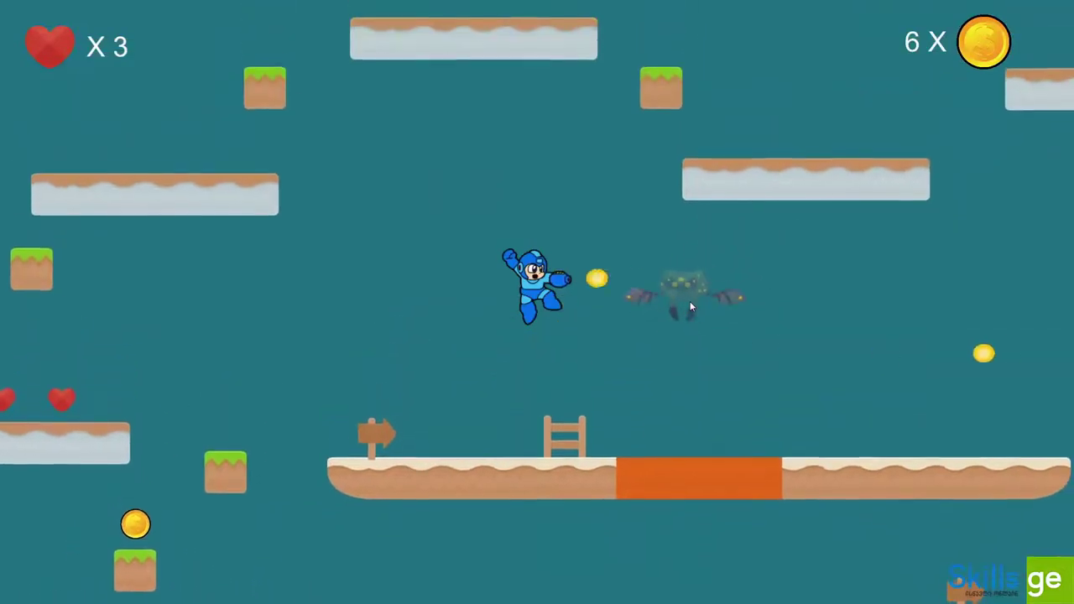
Step: Move the character forward past the orange platform section and jump down to the lower platform to finish the level
key(Right)
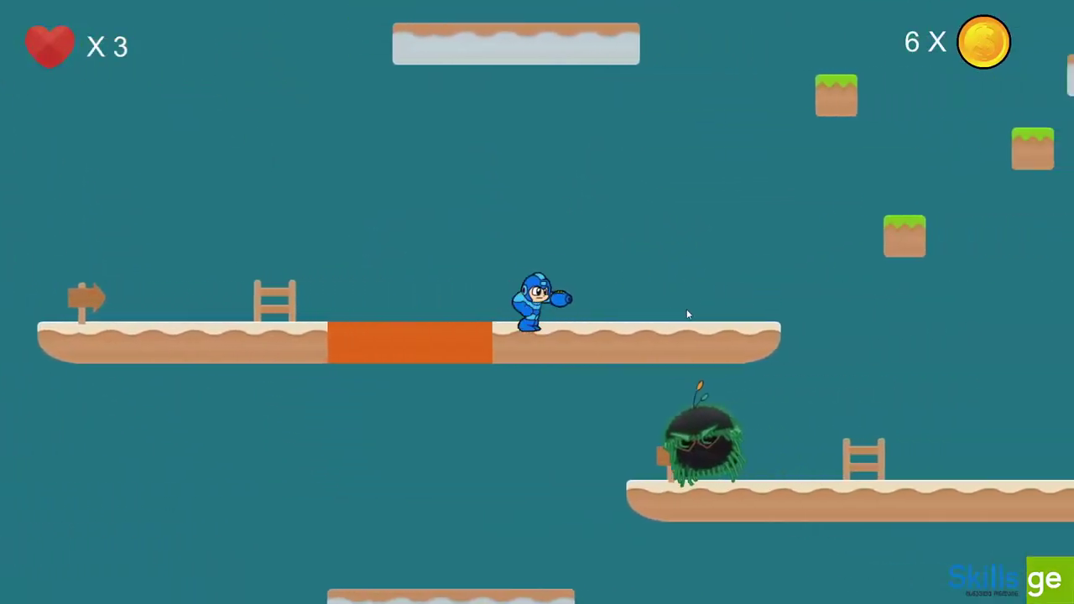
key(Right)
key(space)
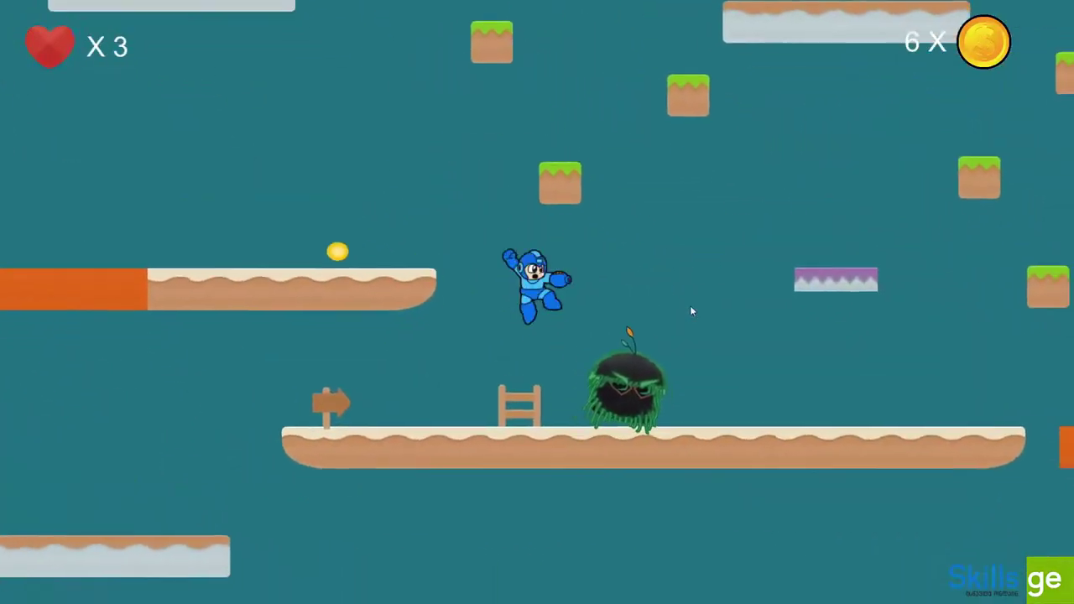
key(Right)
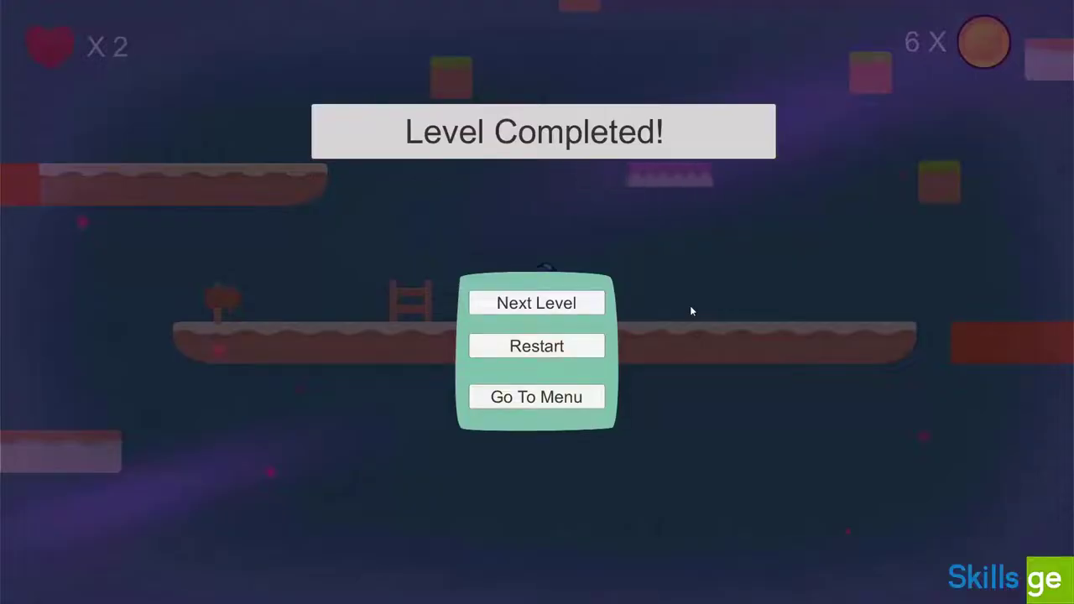
Step: Continue to the next level, pause it and return to the main menu to quit the game
click(507, 303)
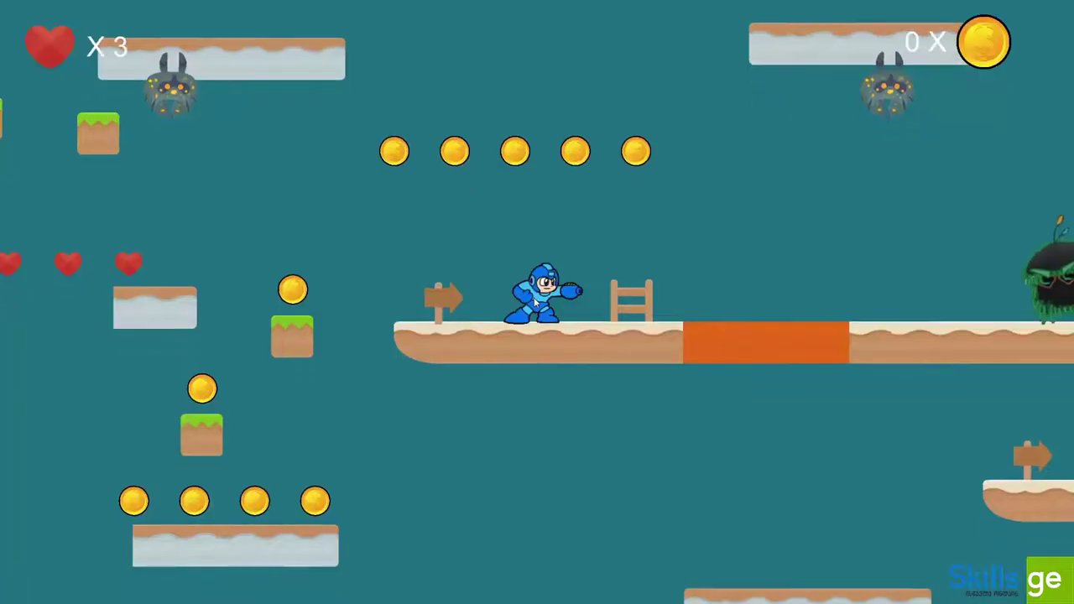
key(Escape)
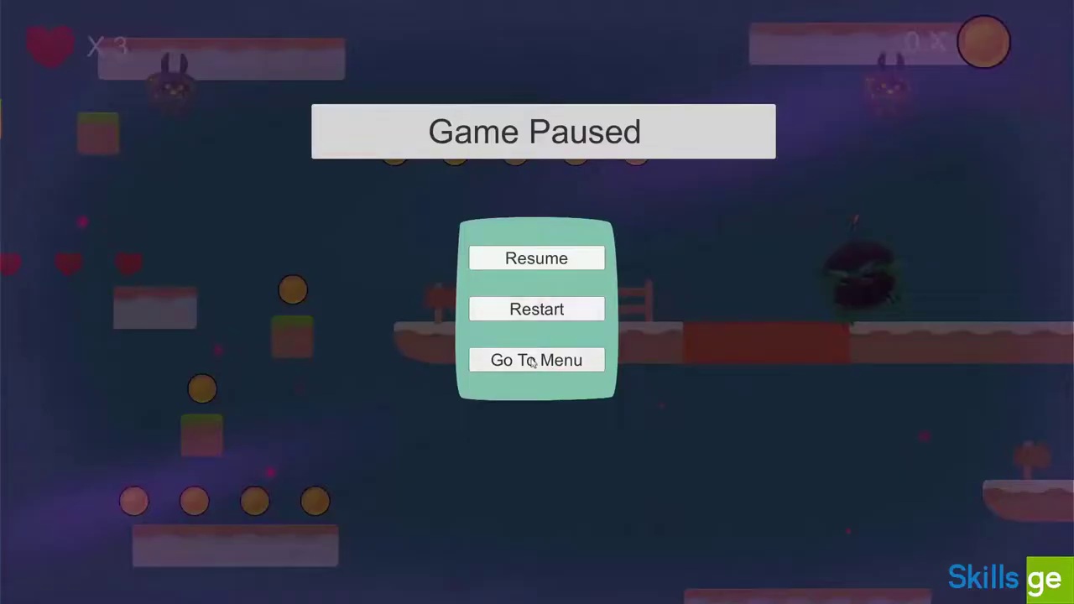
click(531, 362)
click(532, 361)
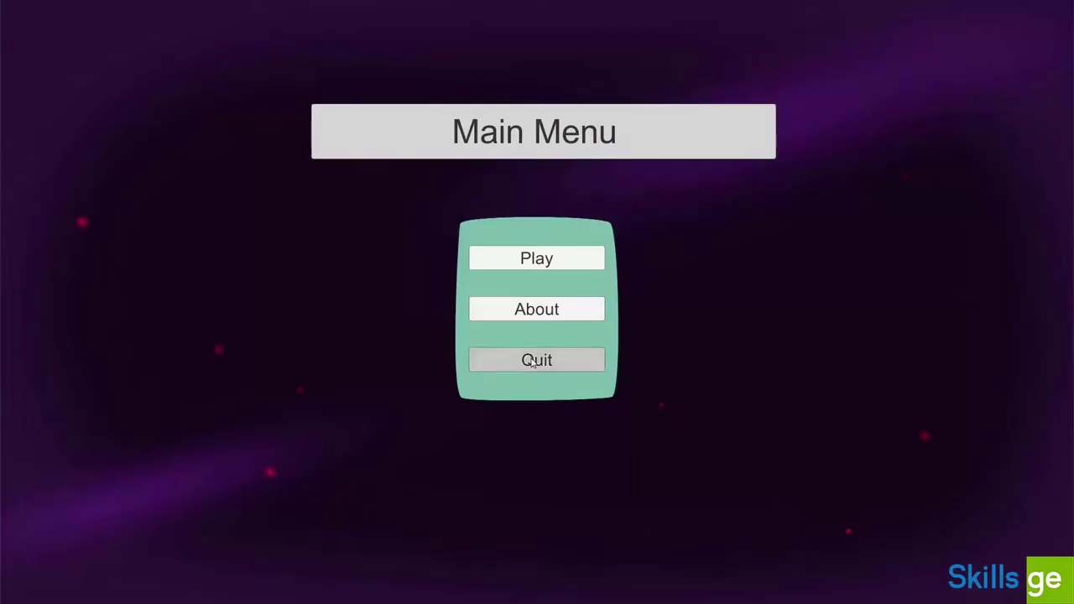